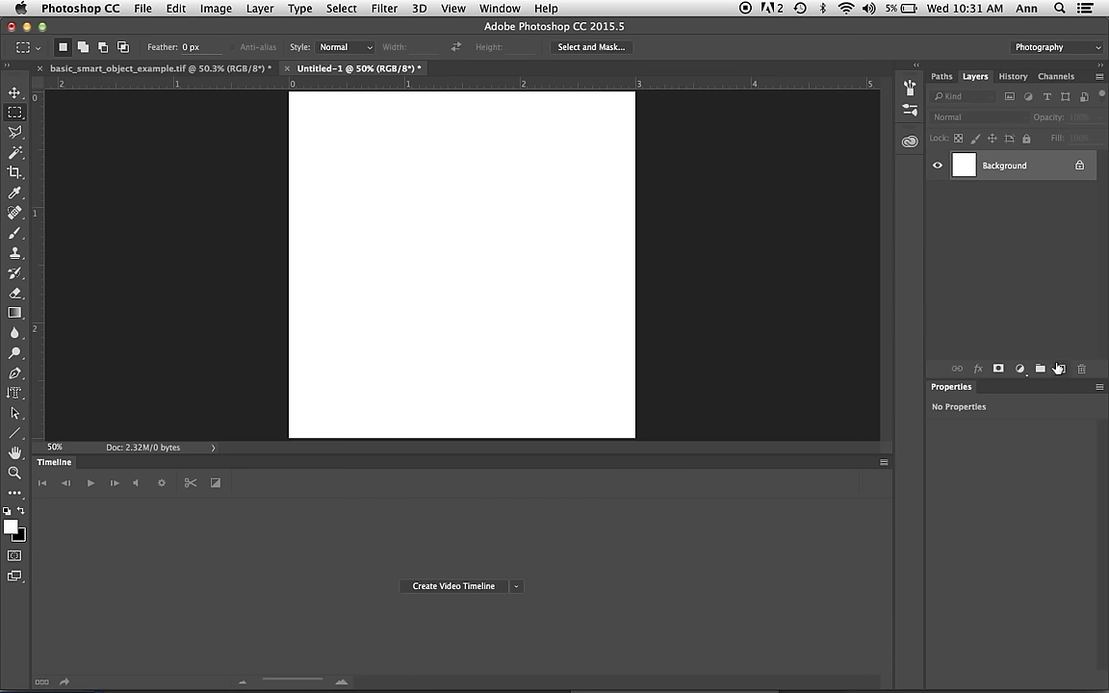
# Add Layer 1 and fill a square selection near the top centre with black, then deselect
pyautogui.click(1060, 368)
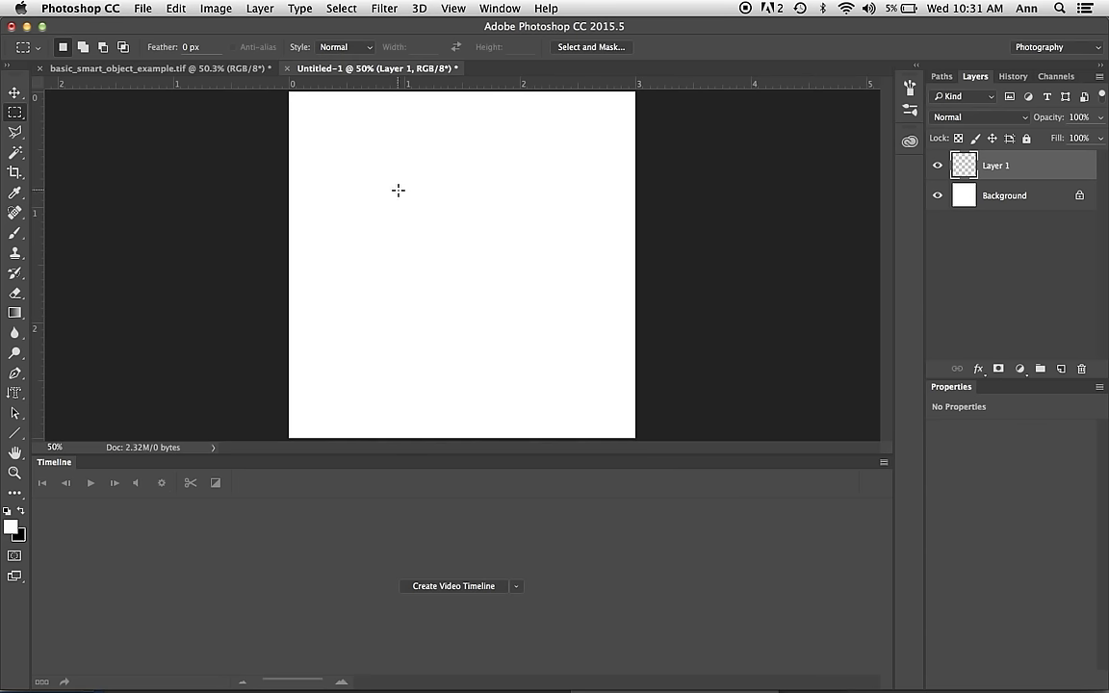
pyautogui.moveTo(396, 190); pyautogui.dragTo(527, 314)
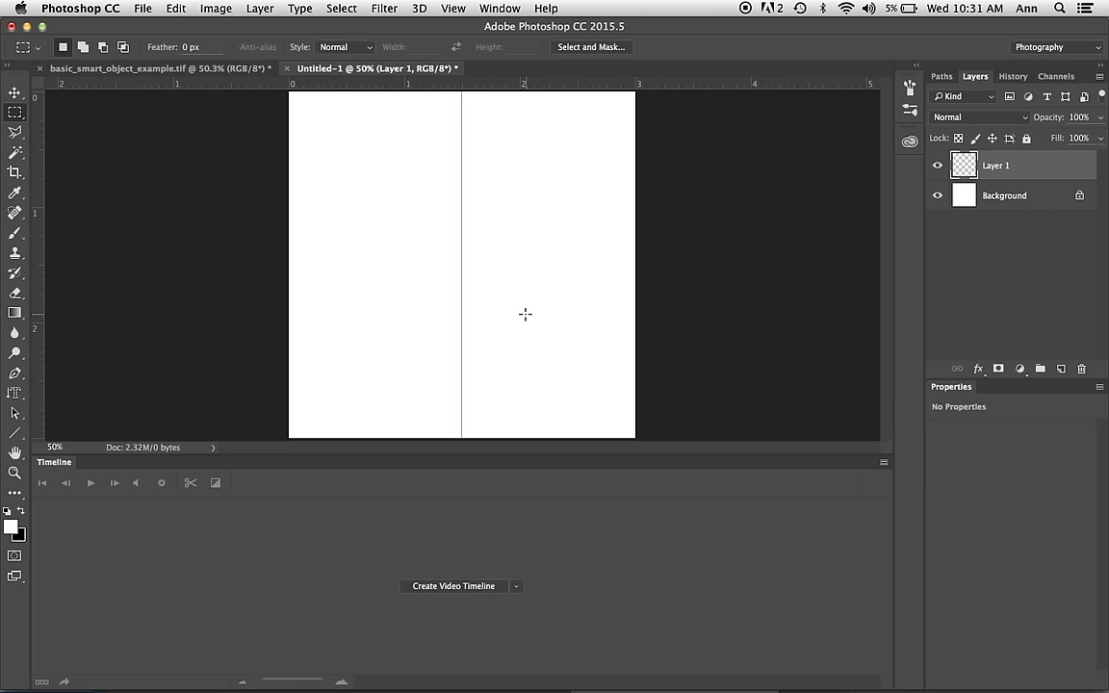
pyautogui.click(175, 7)
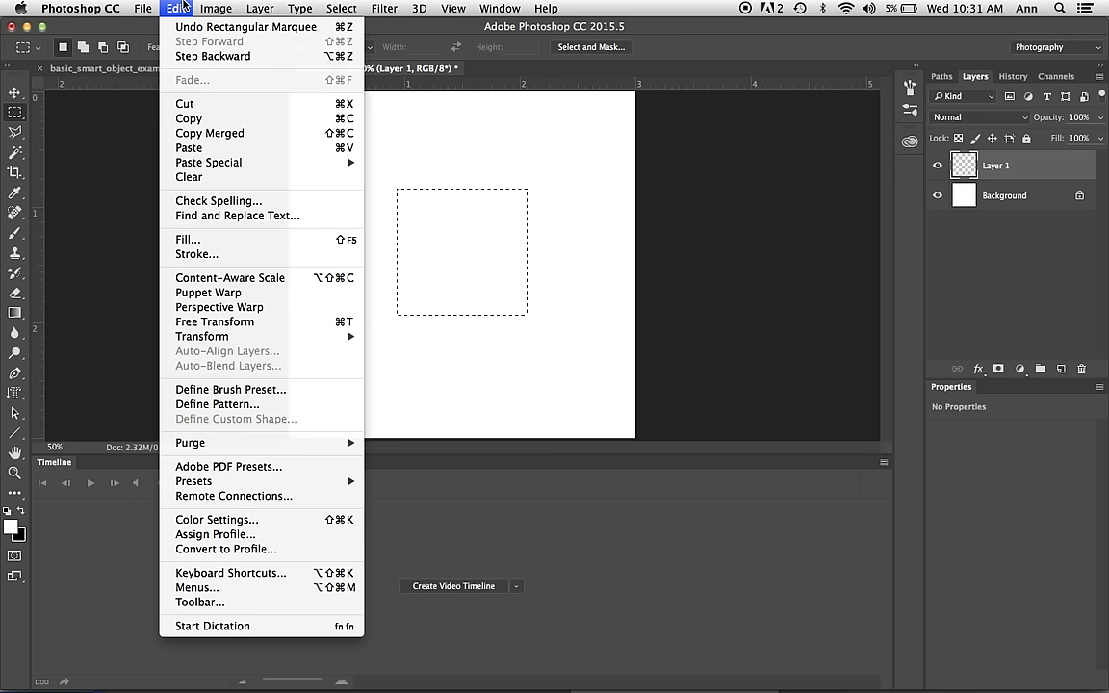
pyautogui.click(182, 240)
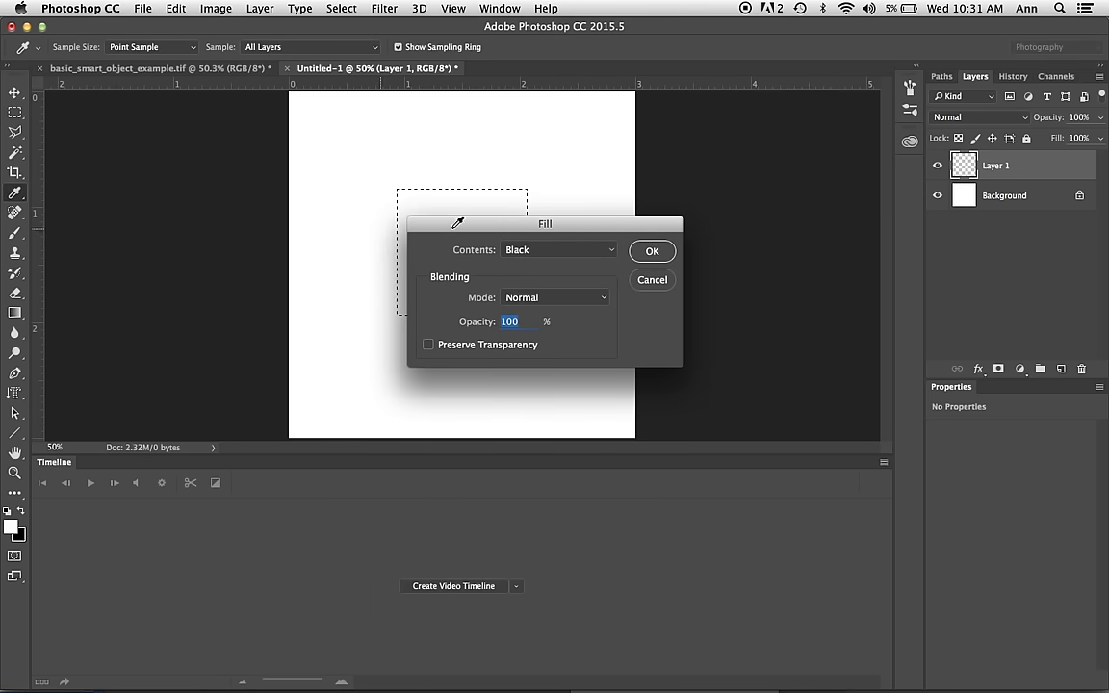
pyautogui.click(650, 250)
pyautogui.press('super+d')
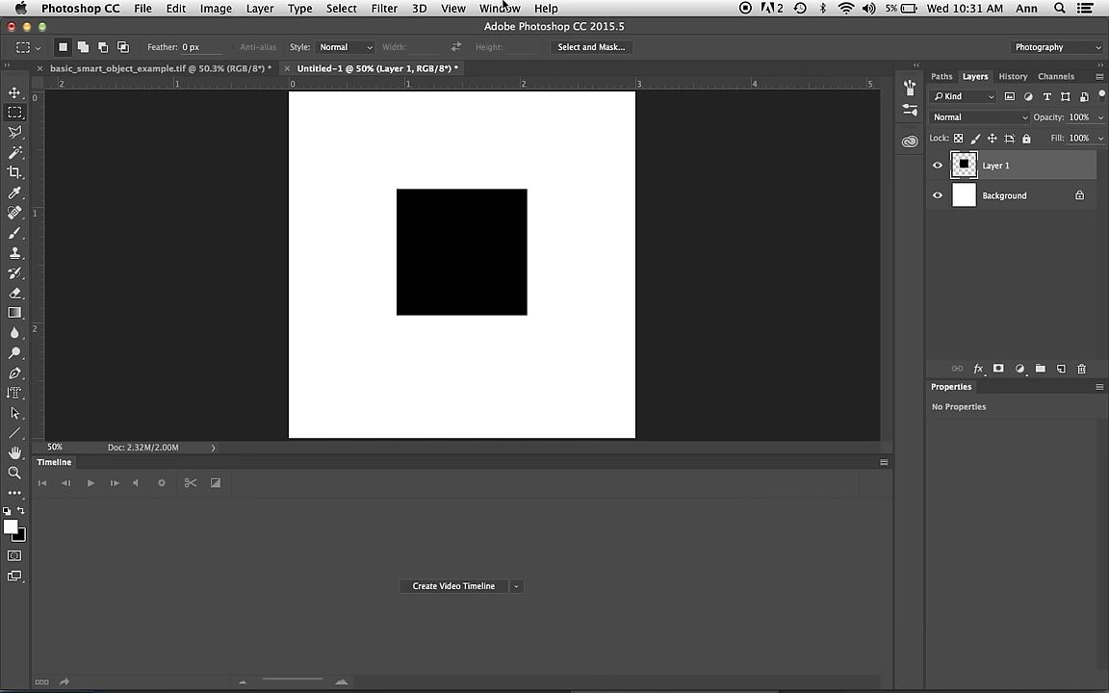
# Create a video timeline for the document and expand the Layer 1 track
pyautogui.click(500, 8)
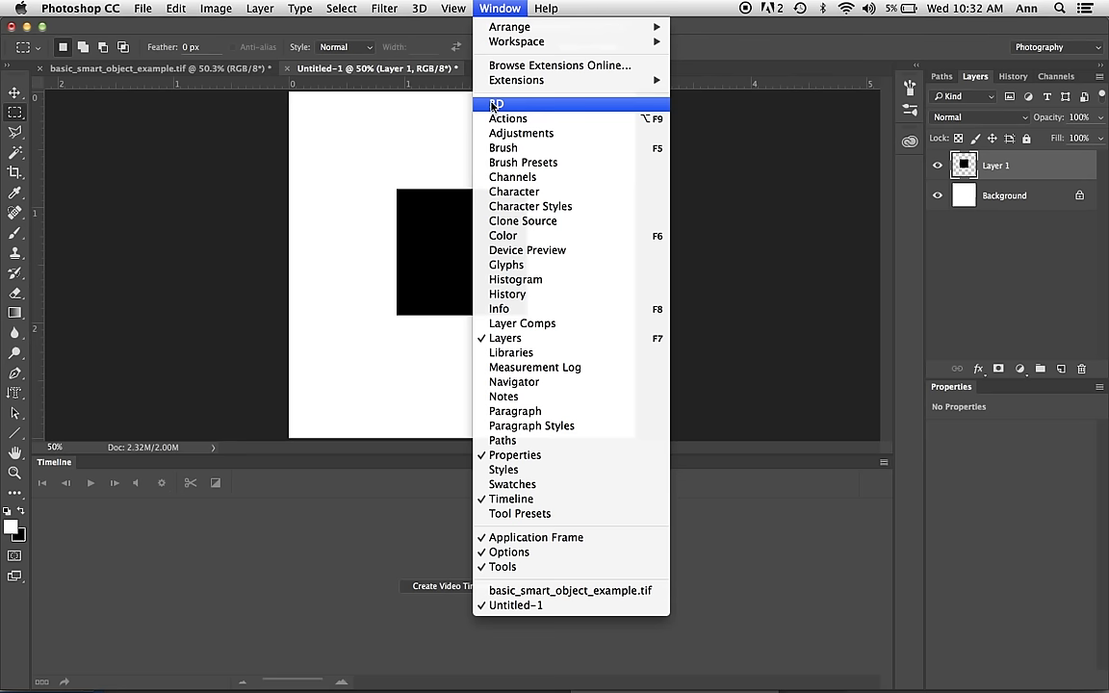
pyautogui.click(443, 137)
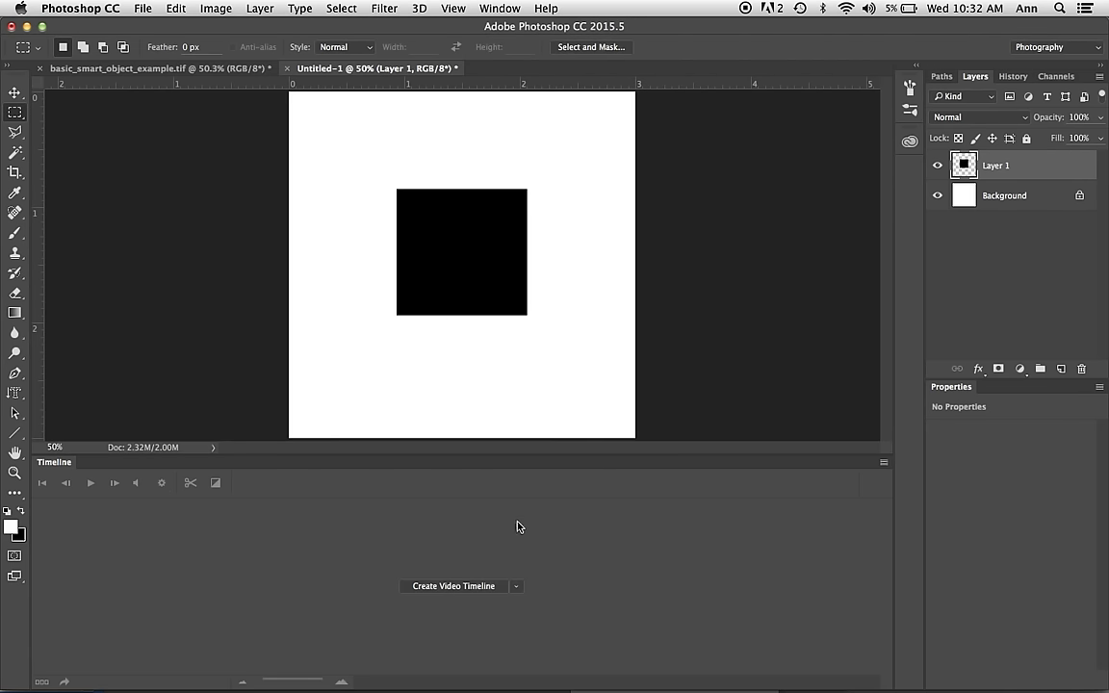
pyautogui.click(516, 589)
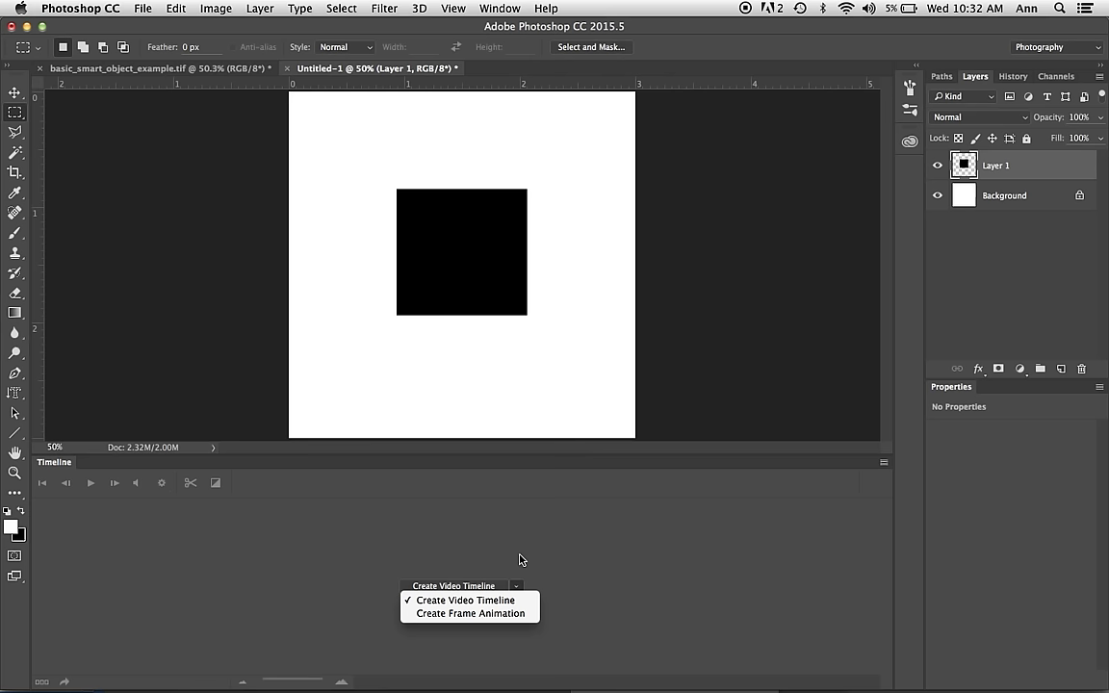
pyautogui.click(519, 562)
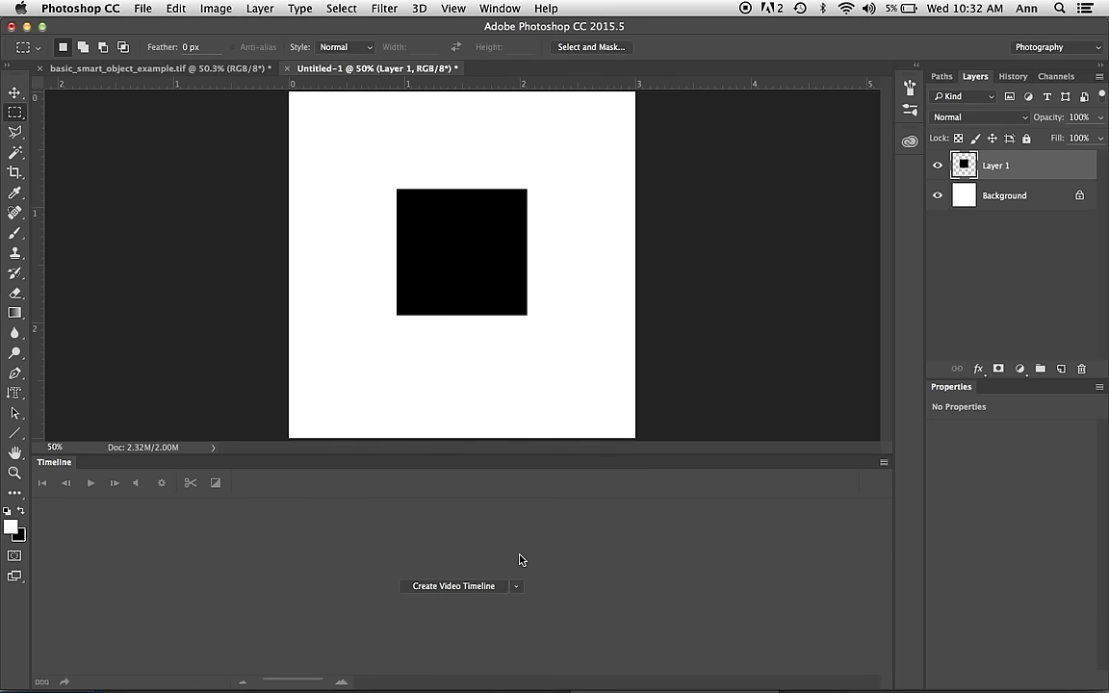
pyautogui.click(460, 592)
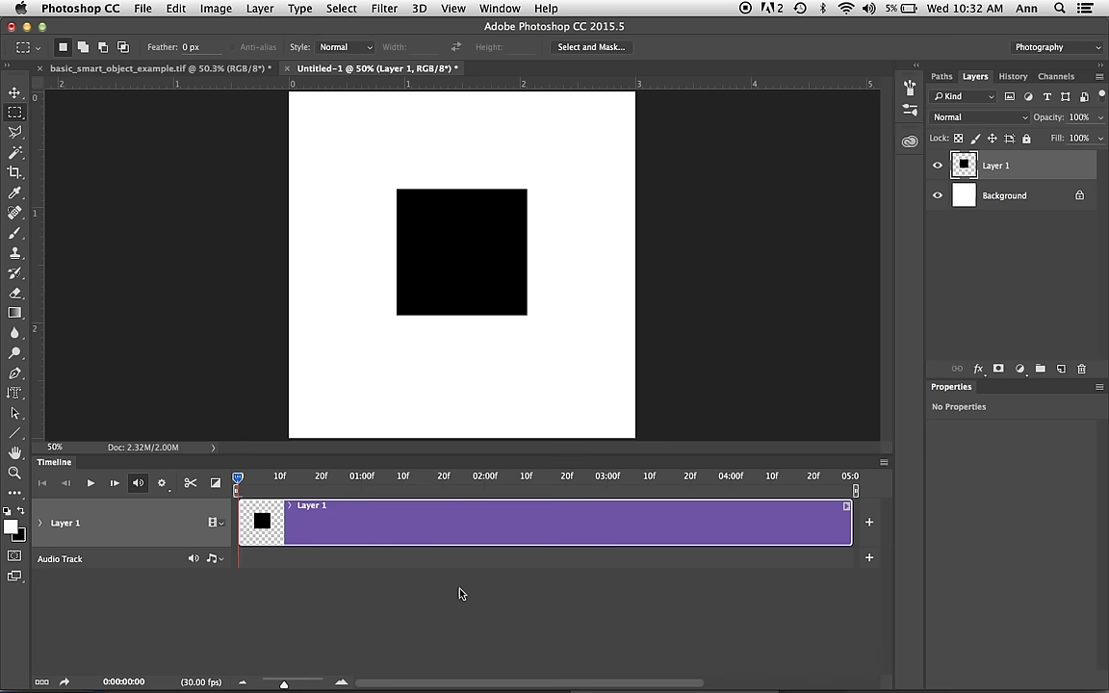
pyautogui.click(40, 523)
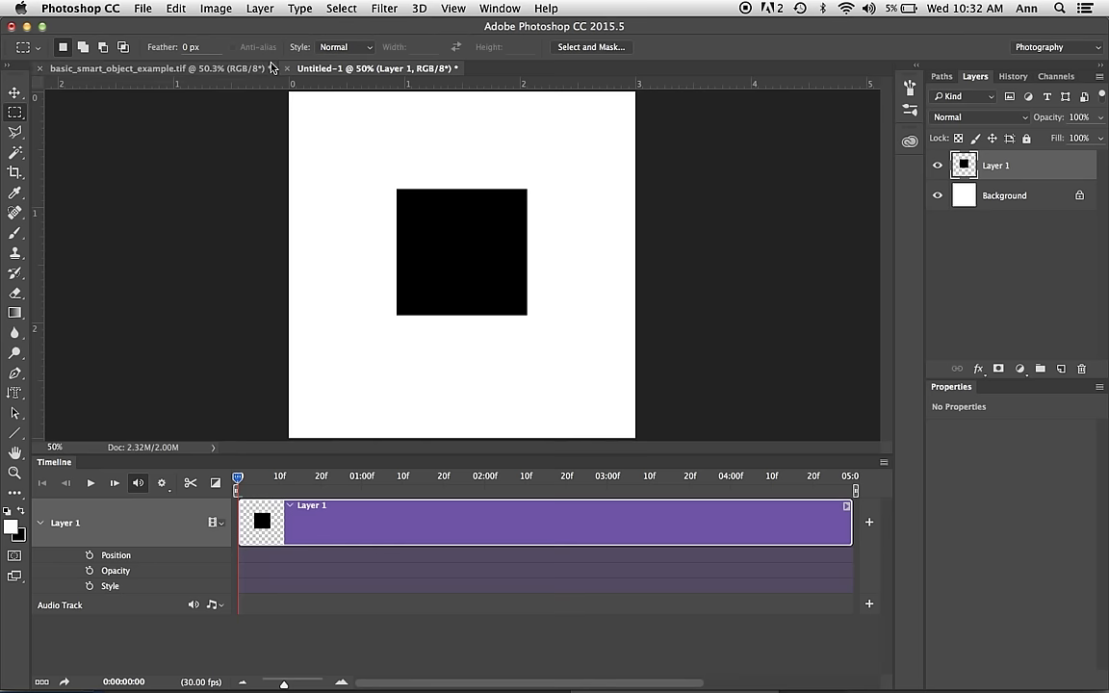
# Convert Layer 1 into a smart object via Layer > Smart Objects
pyautogui.click(261, 8)
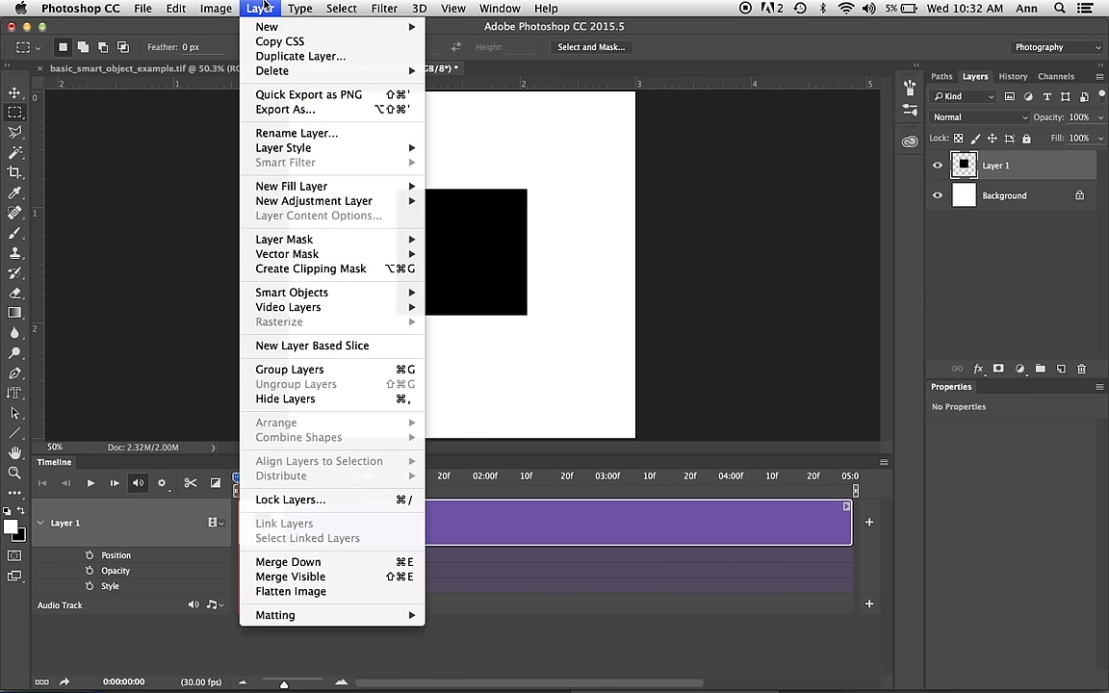
pyautogui.moveTo(278, 296)
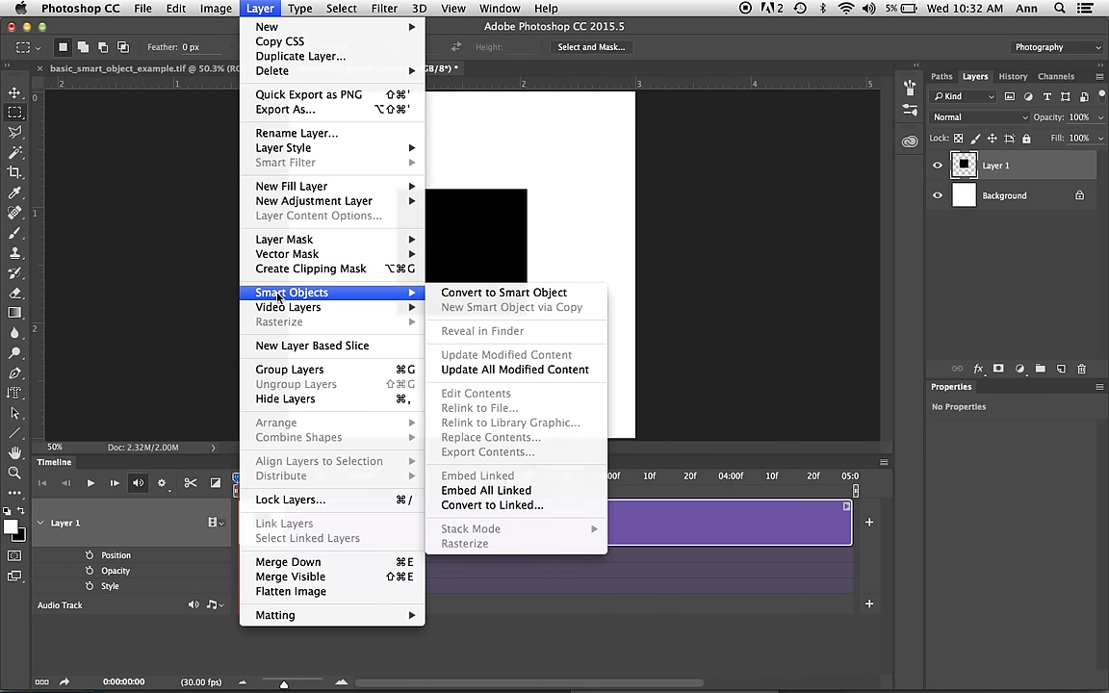
pyautogui.click(413, 291)
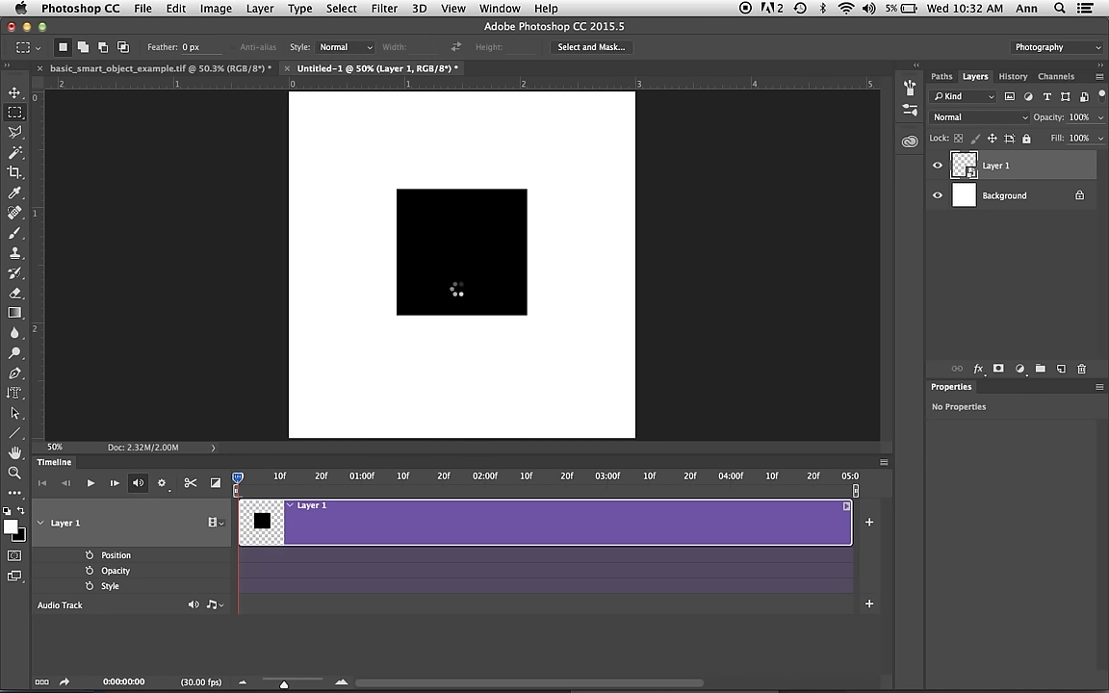
# Add a Transform keyframe for Layer 1 at 0:00, then move the playhead to 1:00
pyautogui.click(40, 523)
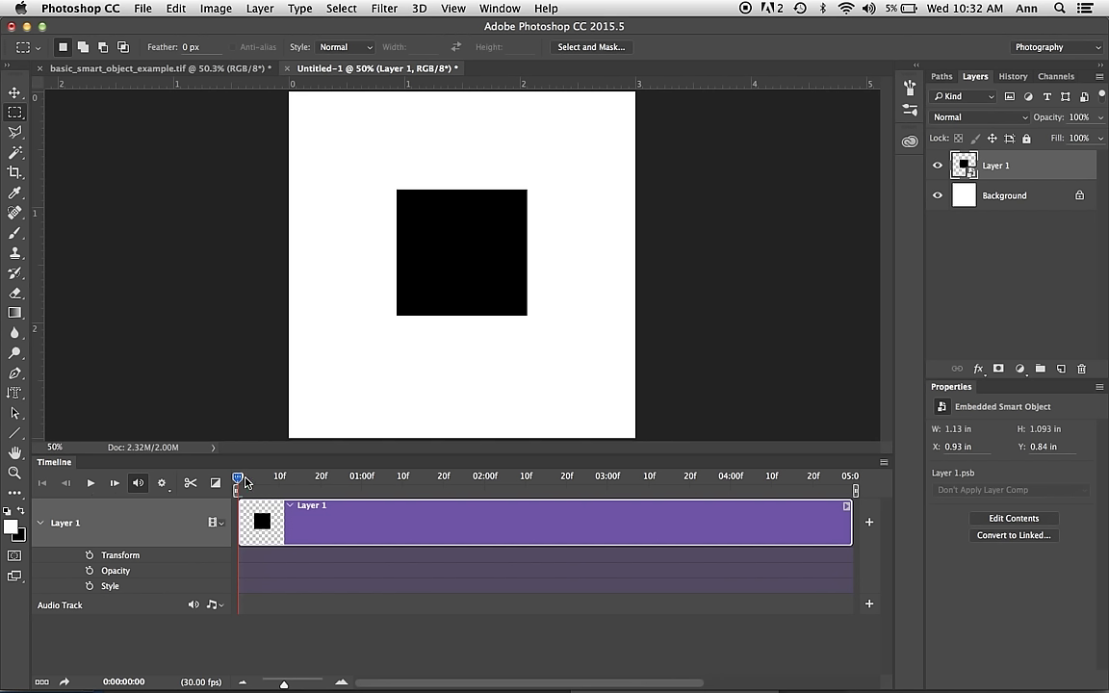
pyautogui.moveTo(239, 476); pyautogui.dragTo(372, 484)
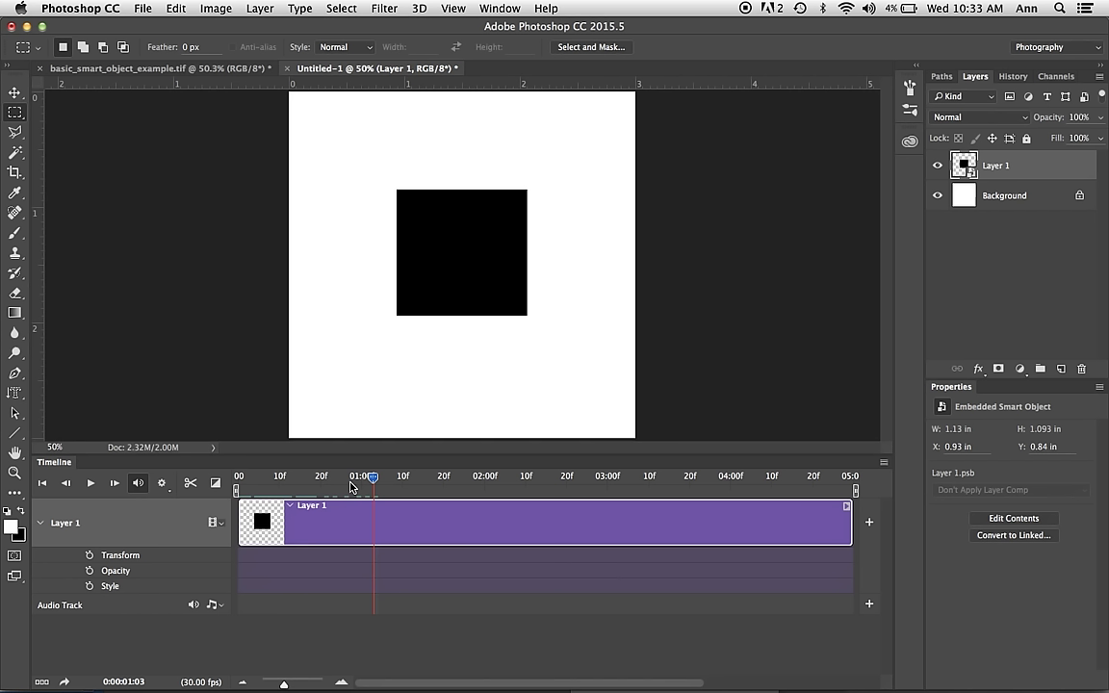
pyautogui.moveTo(373, 479); pyautogui.dragTo(234, 479)
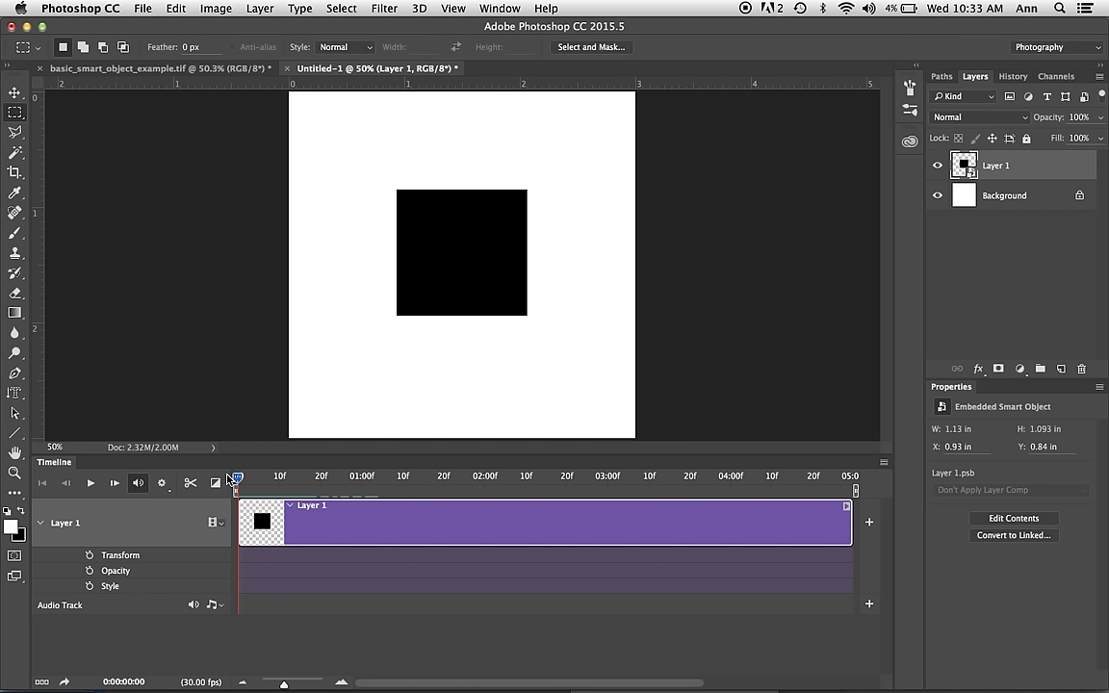
pyautogui.click(89, 556)
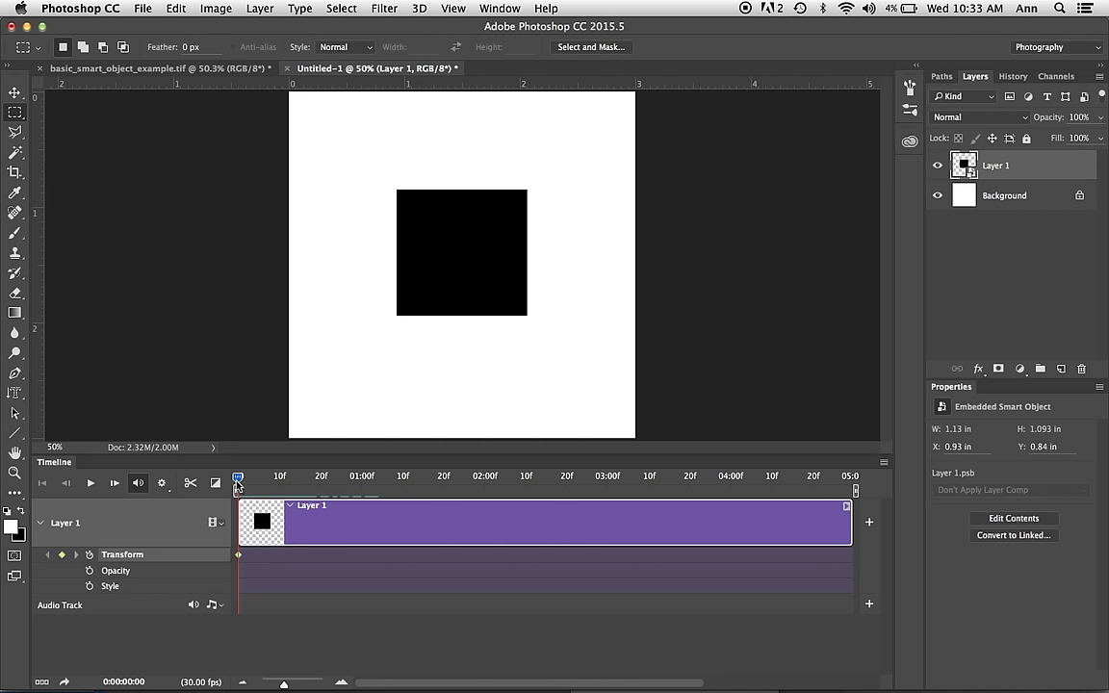
pyautogui.moveTo(236, 481); pyautogui.dragTo(362, 498)
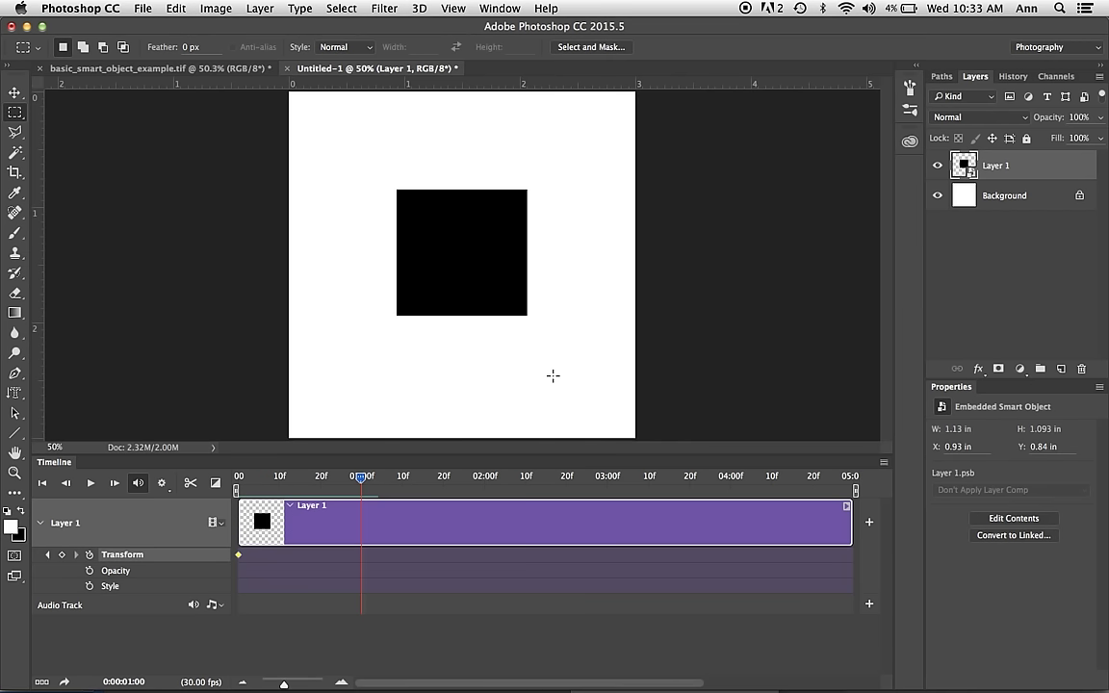
# Rotate the black square about 90° at one second with Free Transform
pyautogui.press('super+t')
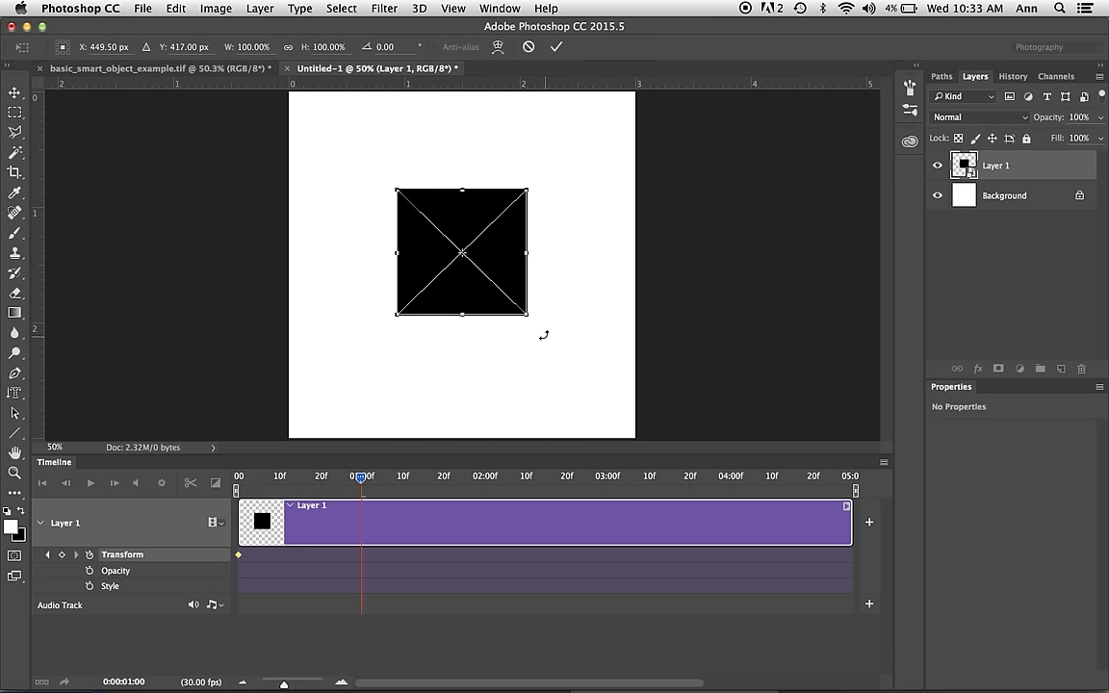
pyautogui.moveTo(537, 320); pyautogui.dragTo(394, 325)
pyautogui.press('Return')
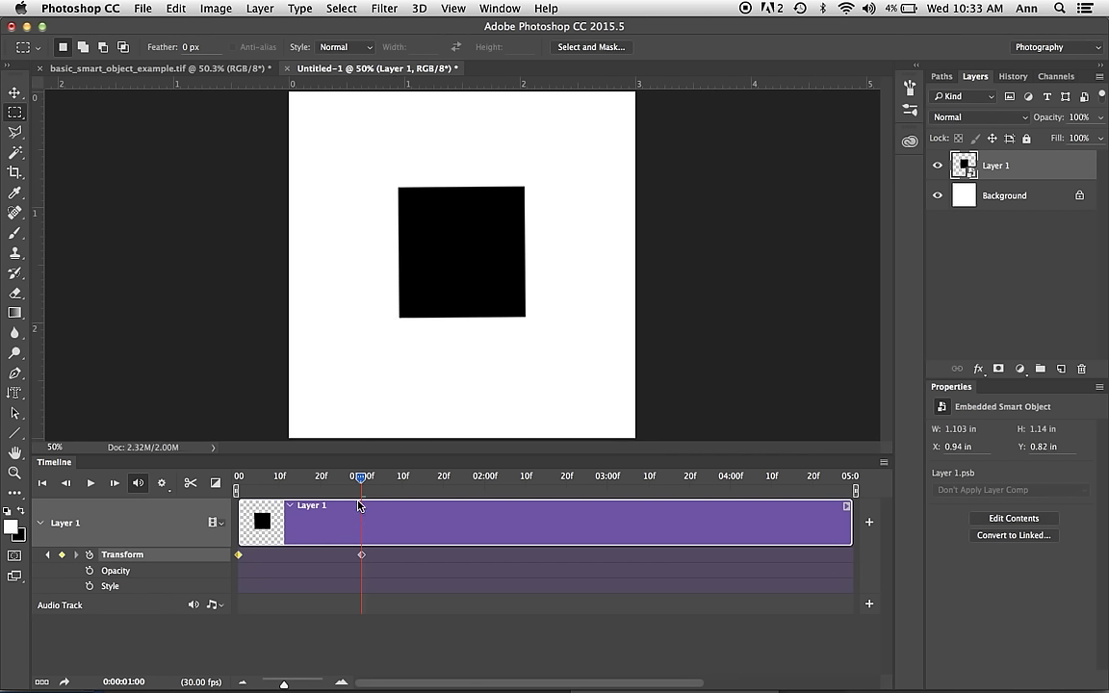
# At two seconds, scale the square down to about 55%
pyautogui.moveTo(362, 481); pyautogui.dragTo(485, 489)
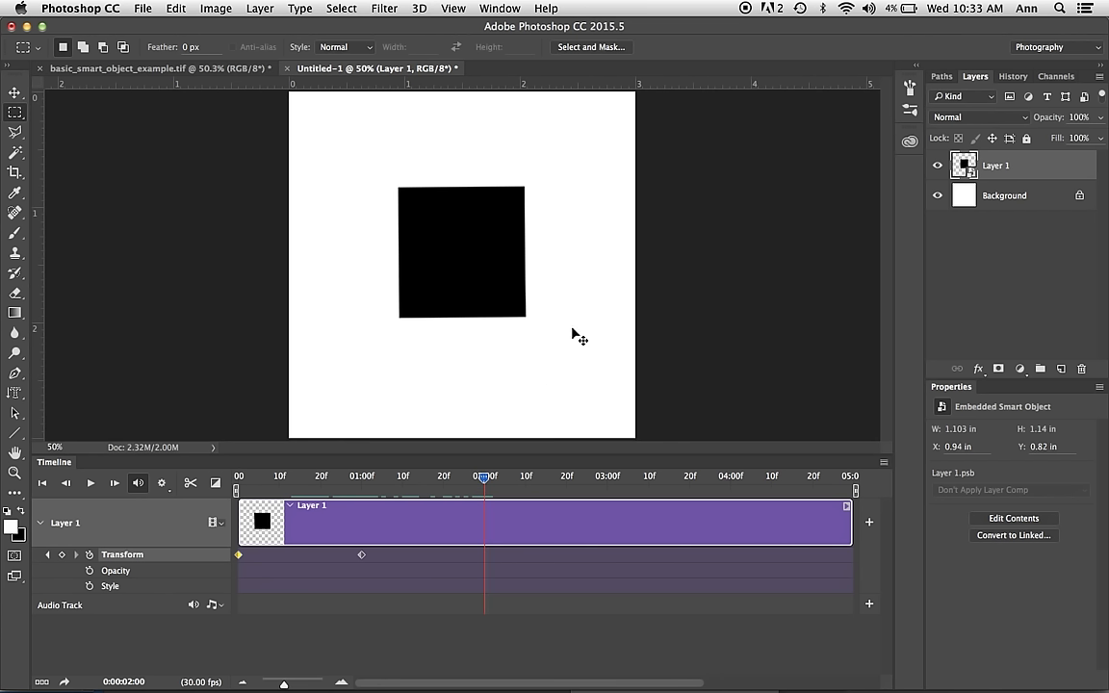
pyautogui.hotkey('ctrl', 't')
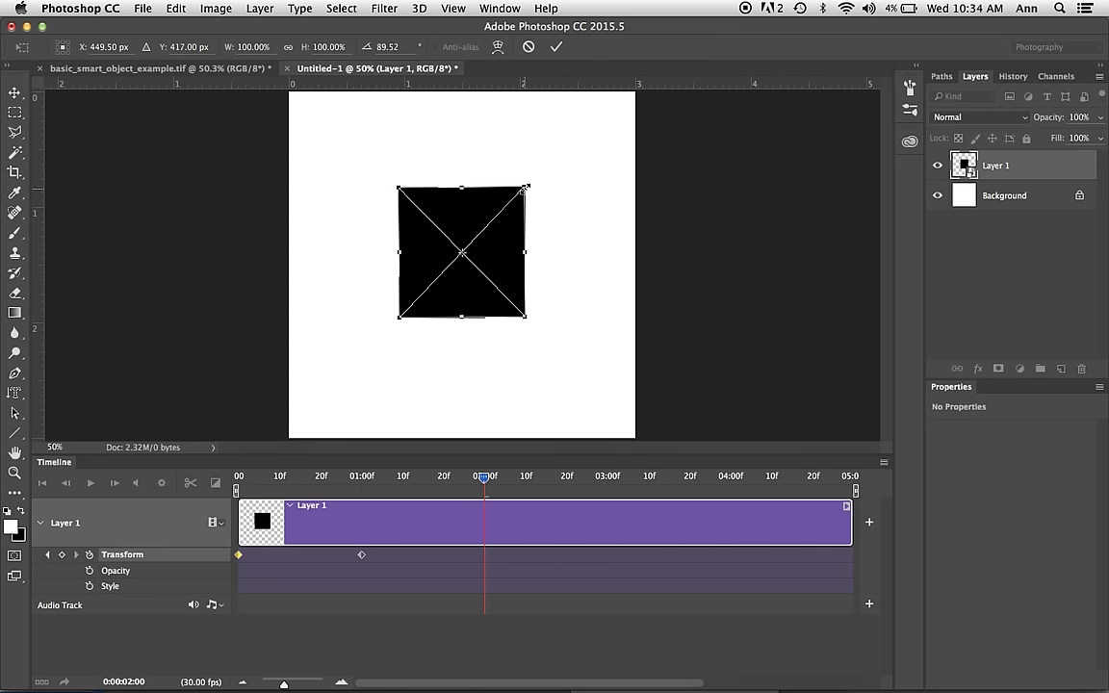
pyautogui.moveTo(524, 188); pyautogui.dragTo(469, 250)
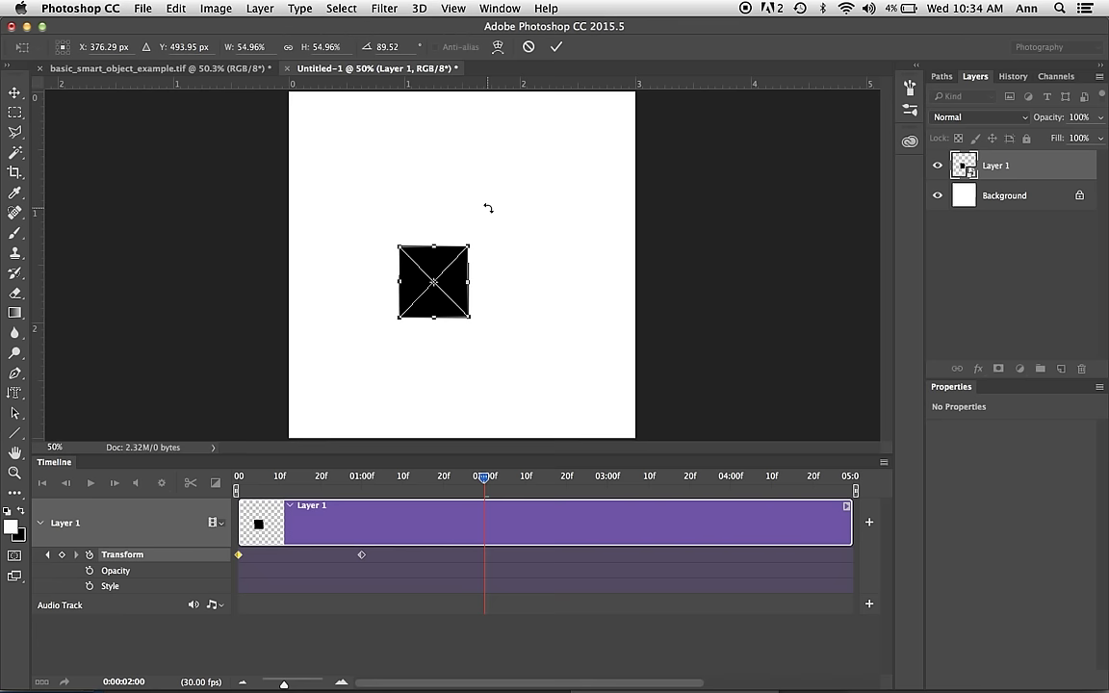
pyautogui.press('Return')
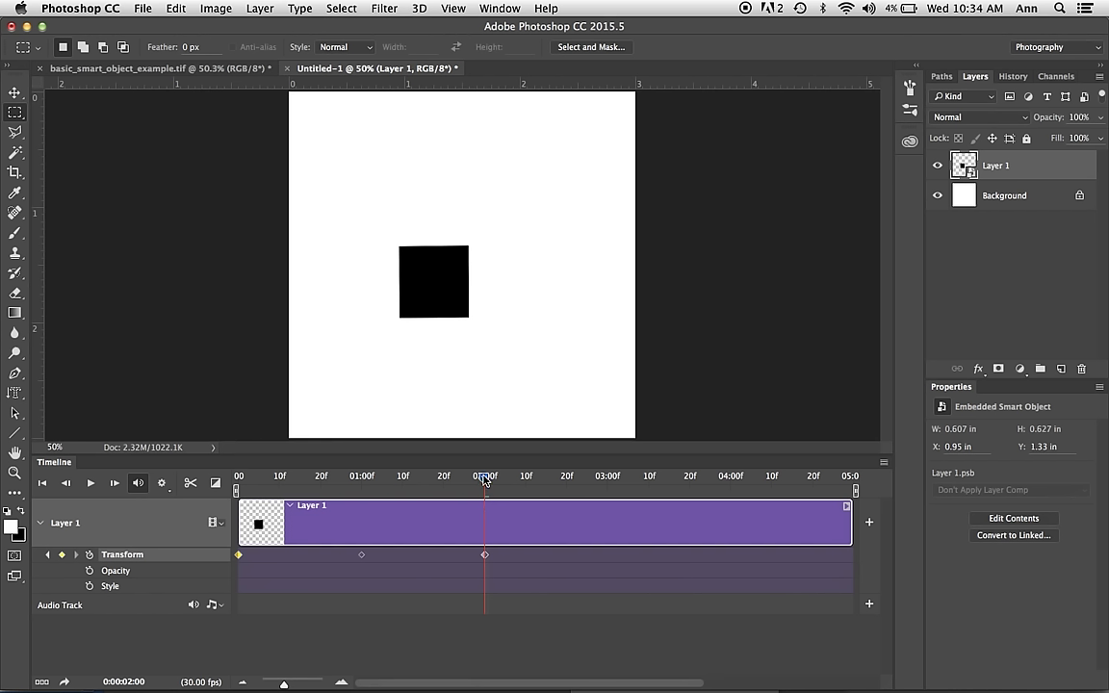
# At three seconds, move the small square into the canvas's lower-left corner
pyautogui.moveTo(484, 478); pyautogui.dragTo(606, 486)
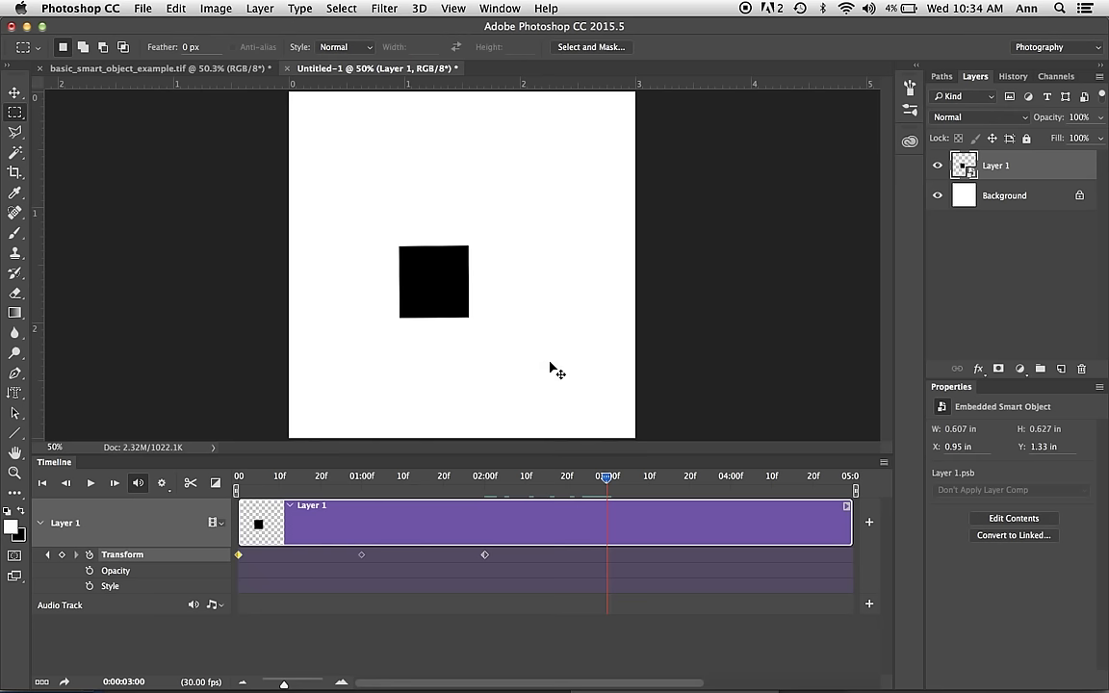
pyautogui.press('super+t')
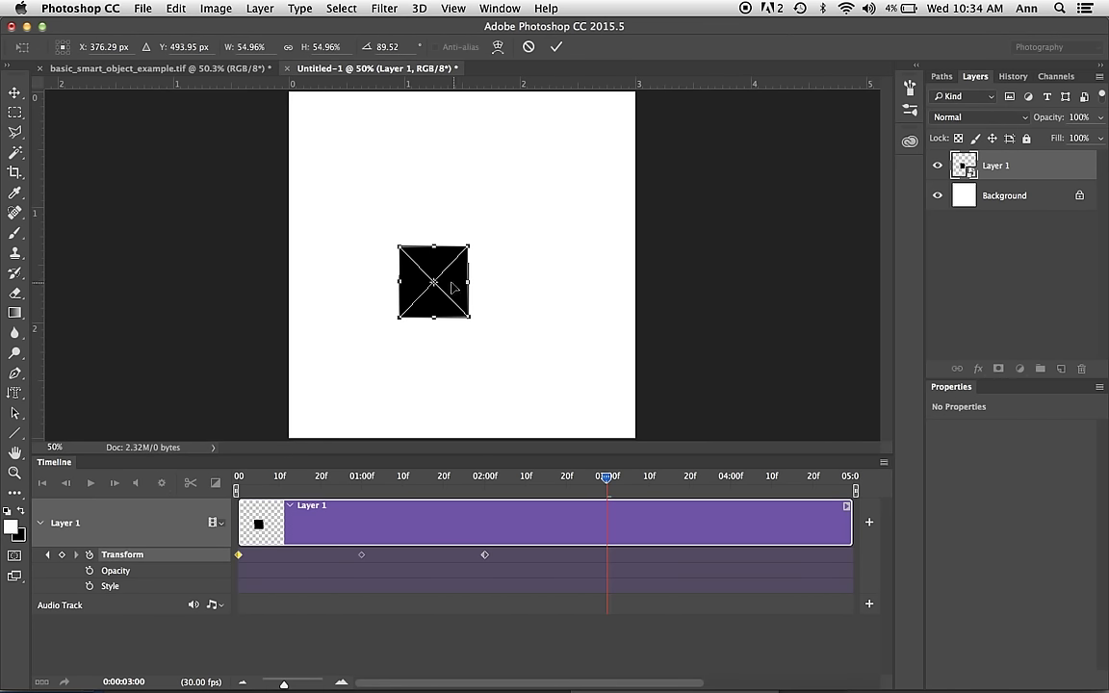
pyautogui.moveTo(450, 289); pyautogui.dragTo(344, 408)
pyautogui.press('Return')
pyautogui.press('m')
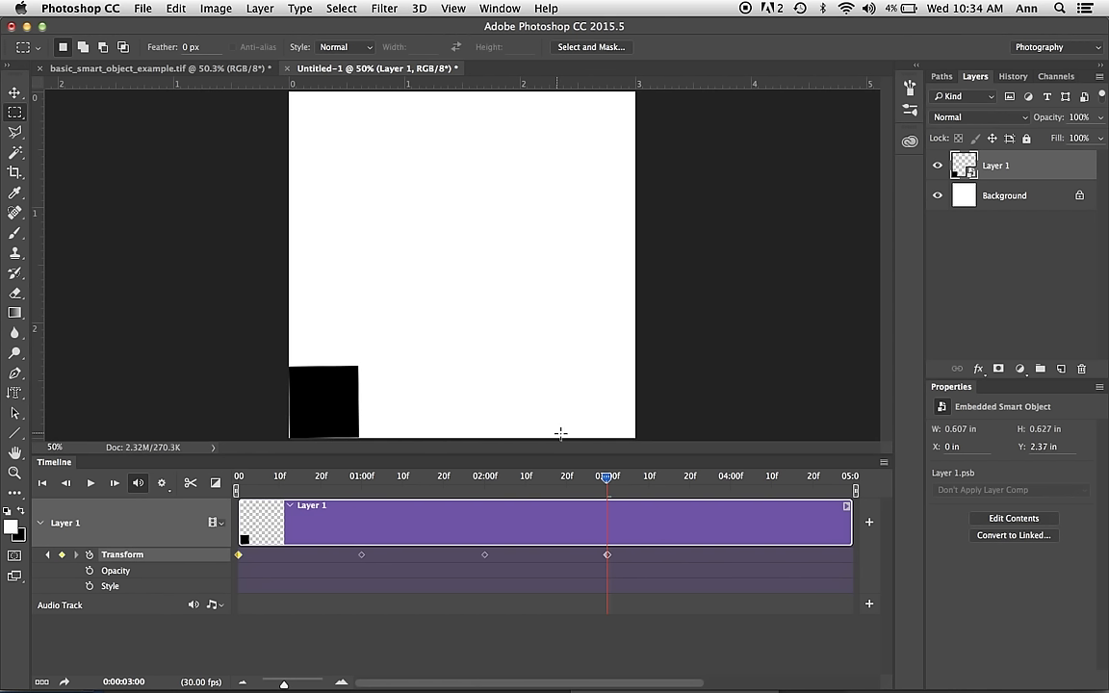
# At four seconds, squash the square into a flat, wide rectangle
pyautogui.moveTo(608, 480); pyautogui.dragTo(730, 484)
pyautogui.press('super+t')
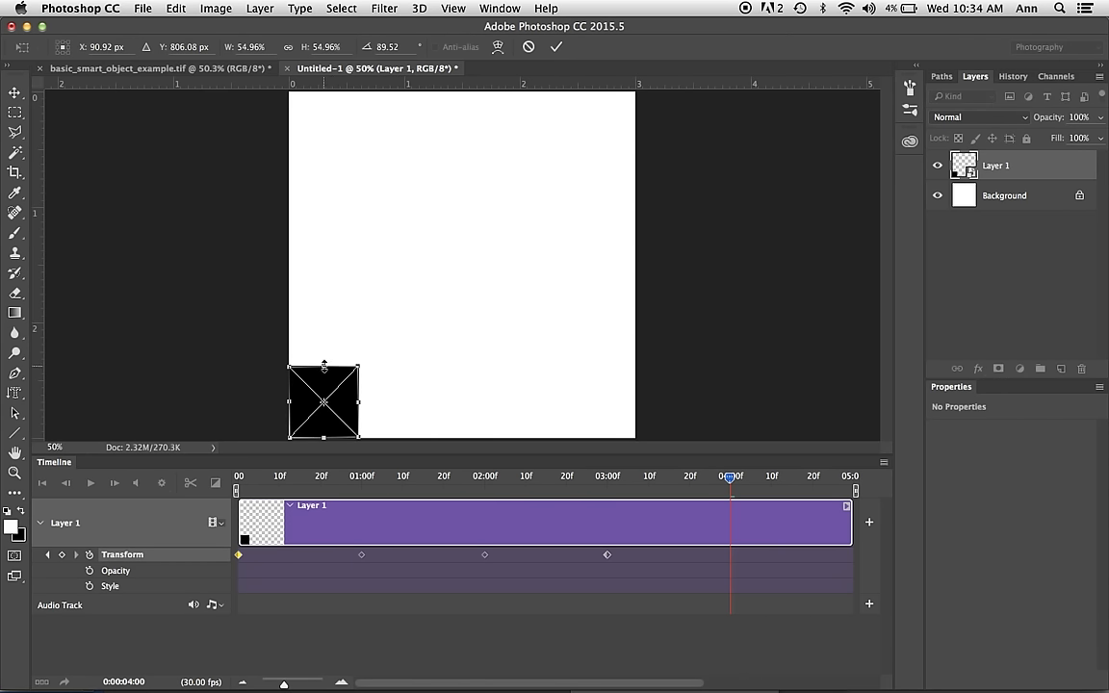
pyautogui.moveTo(324, 365); pyautogui.dragTo(467, 419)
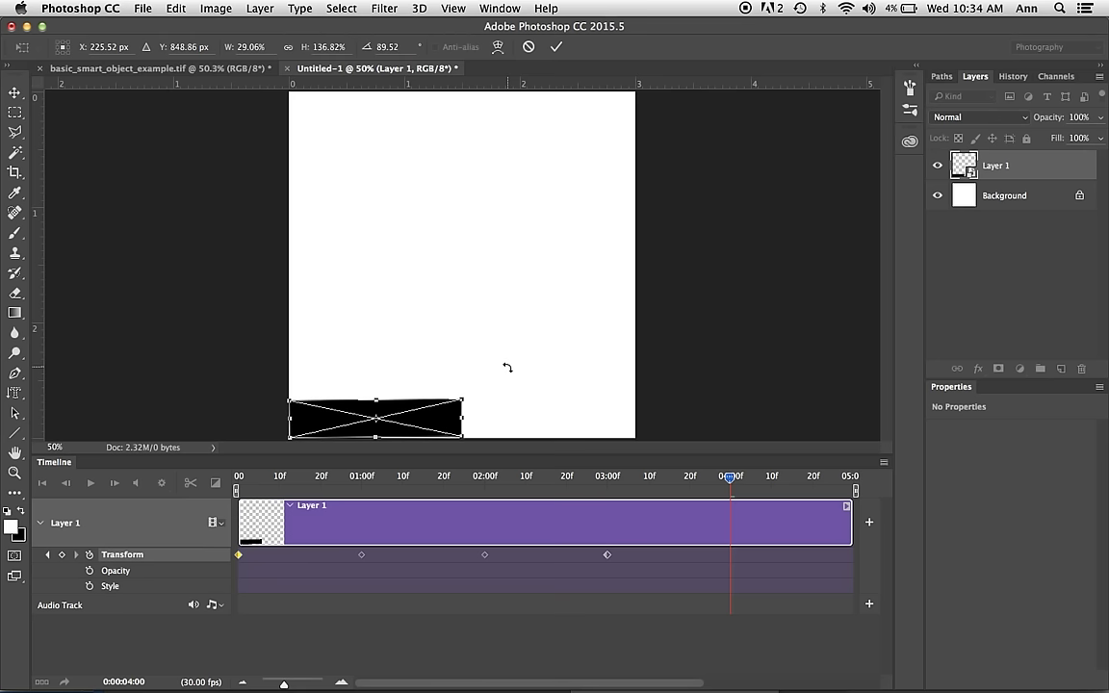
pyautogui.press('Return')
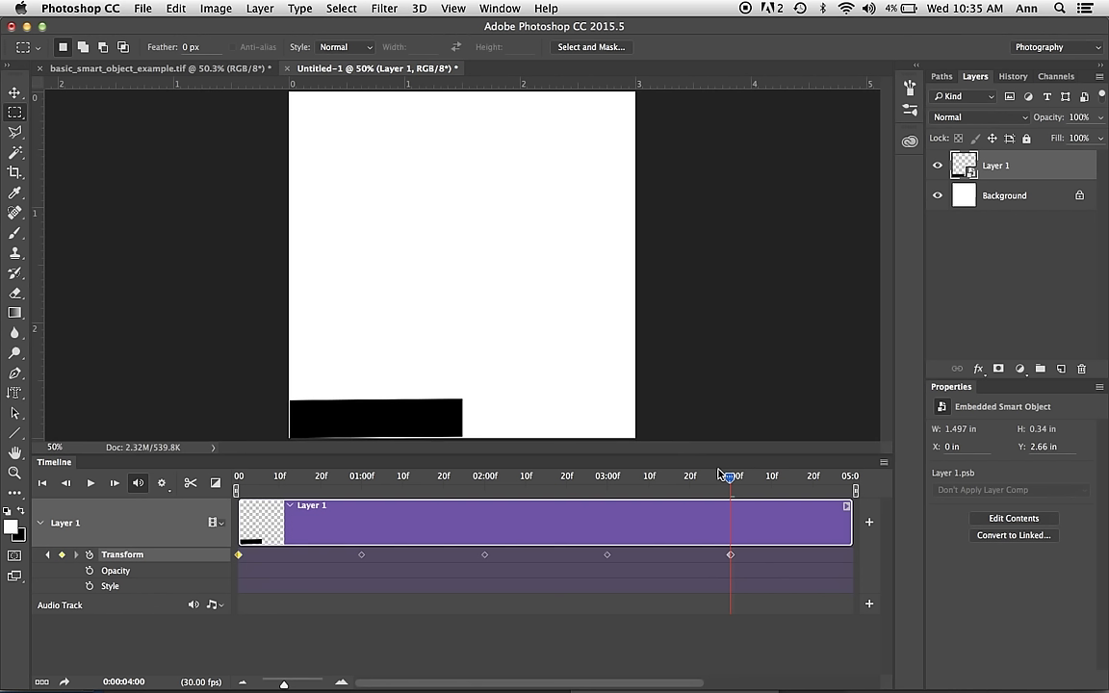
# At 04:29, thin the rectangle and stretch it into a bar across the canvas bottom
pyautogui.moveTo(730, 478); pyautogui.dragTo(850, 477)
pyautogui.hotkey('ctrl', 't')
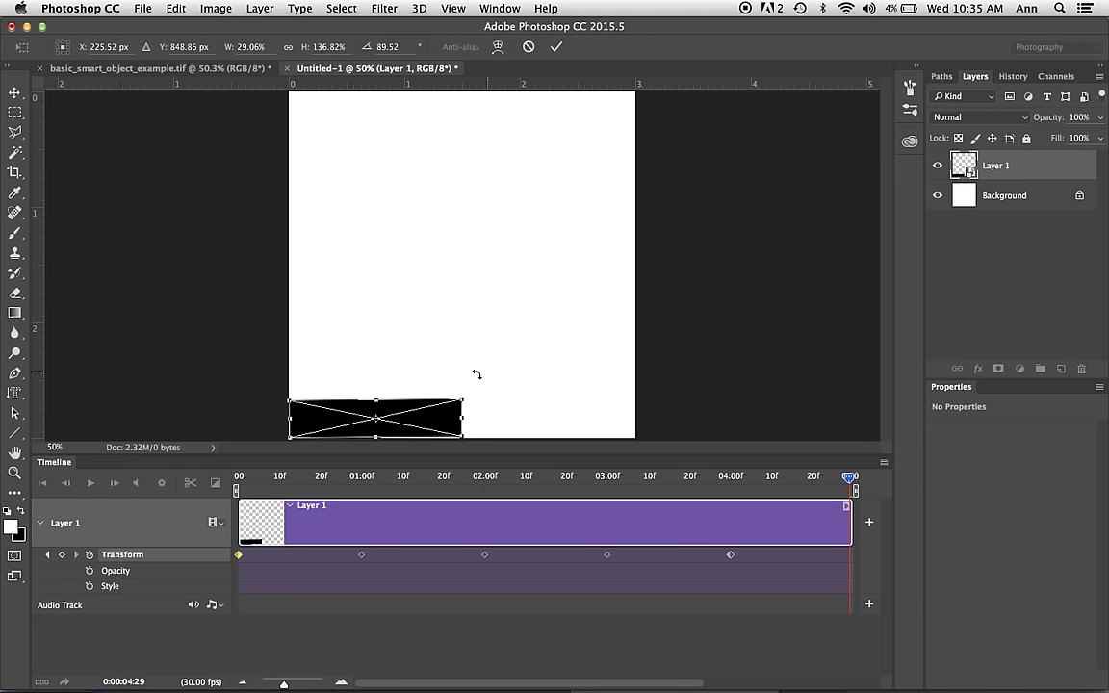
pyautogui.moveTo(376, 405); pyautogui.dragTo(375, 411)
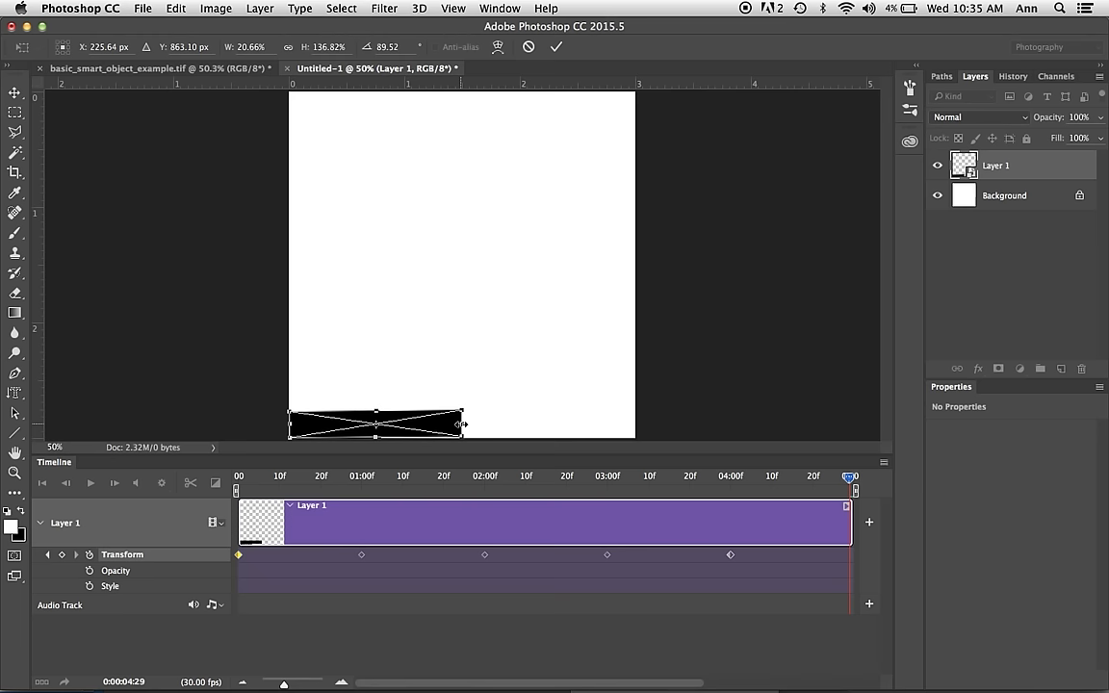
pyautogui.moveTo(464, 422); pyautogui.dragTo(602, 393)
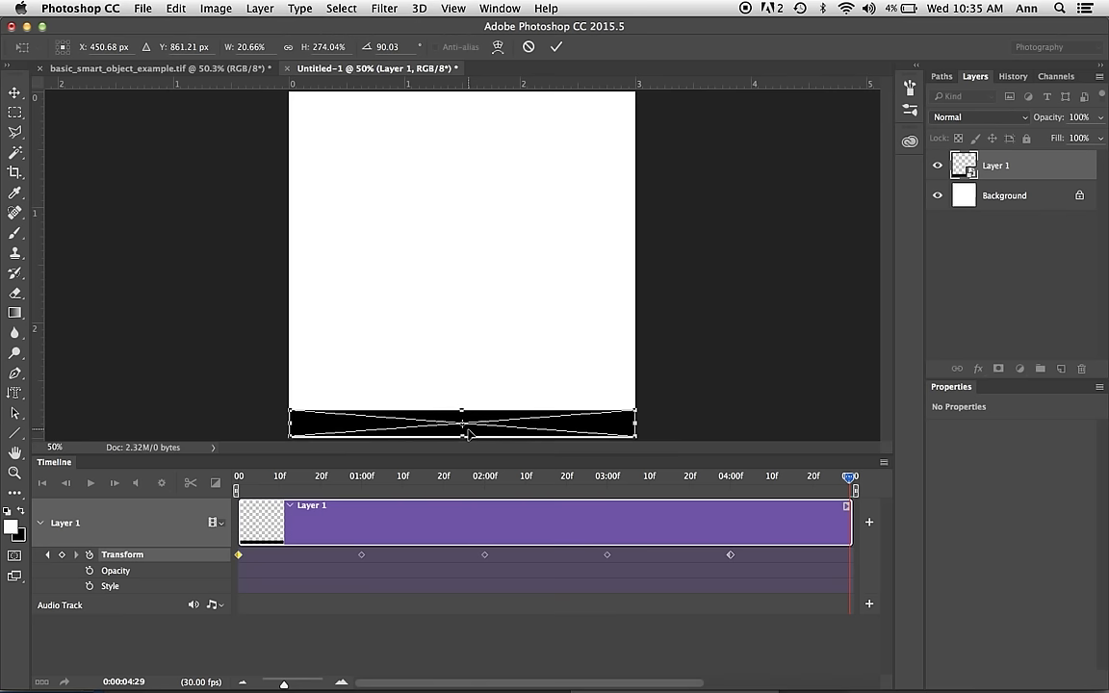
pyautogui.moveTo(467, 434); pyautogui.dragTo(467, 438)
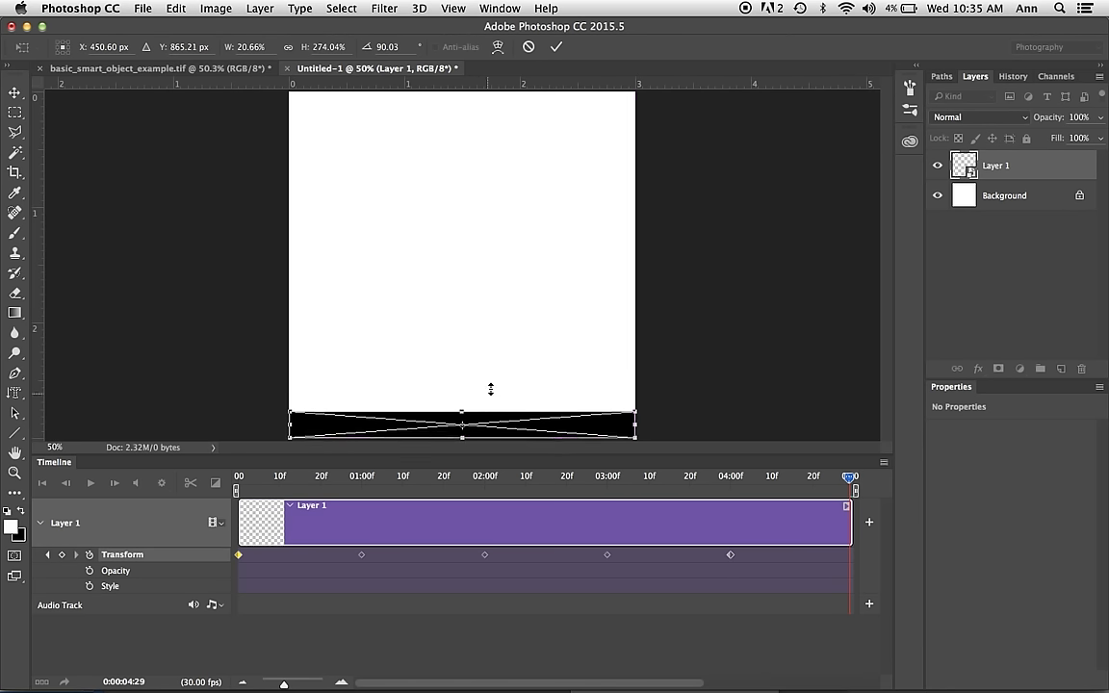
pyautogui.press('Return')
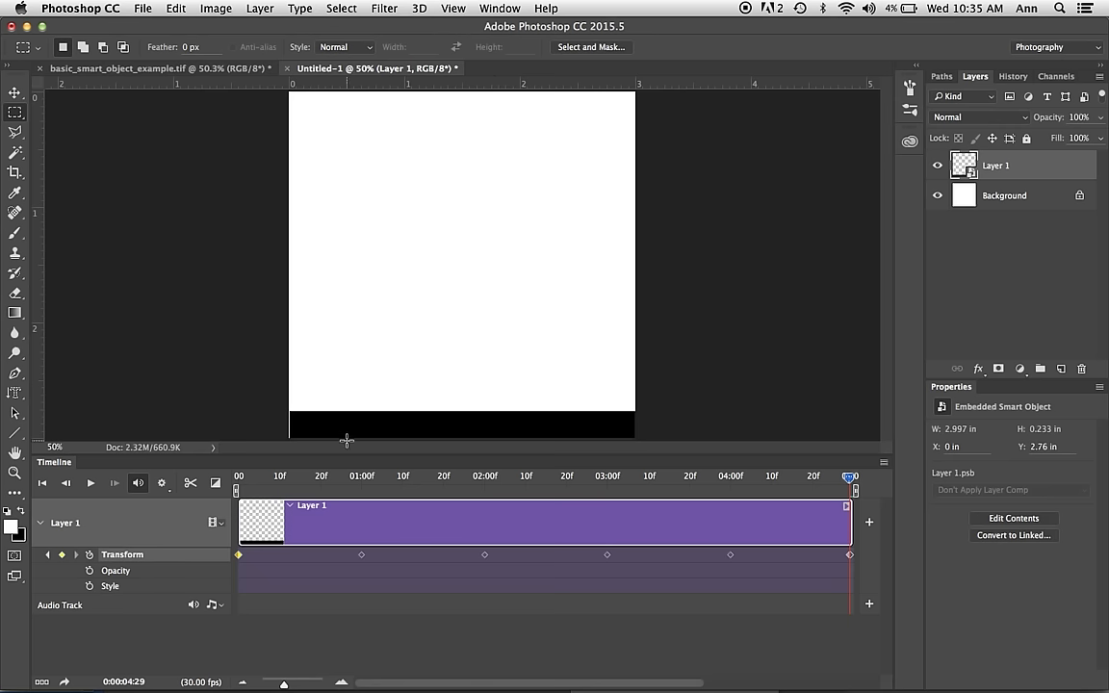
# Play the animation and stop it at around 02:10
pyautogui.click(91, 484)
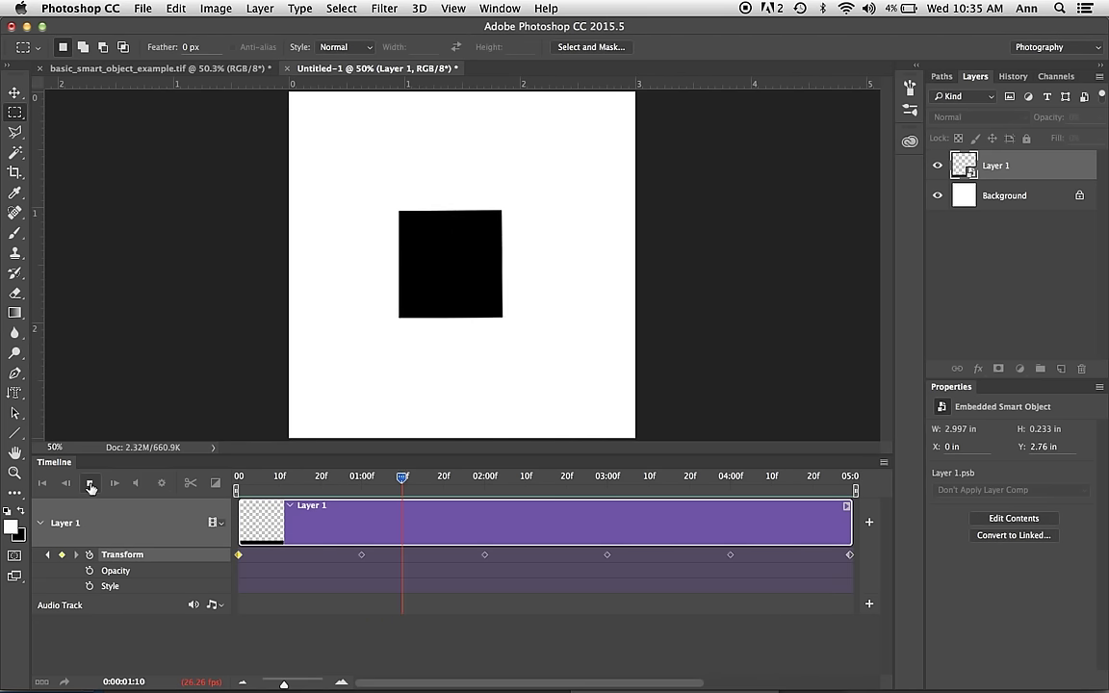
pyautogui.click(91, 484)
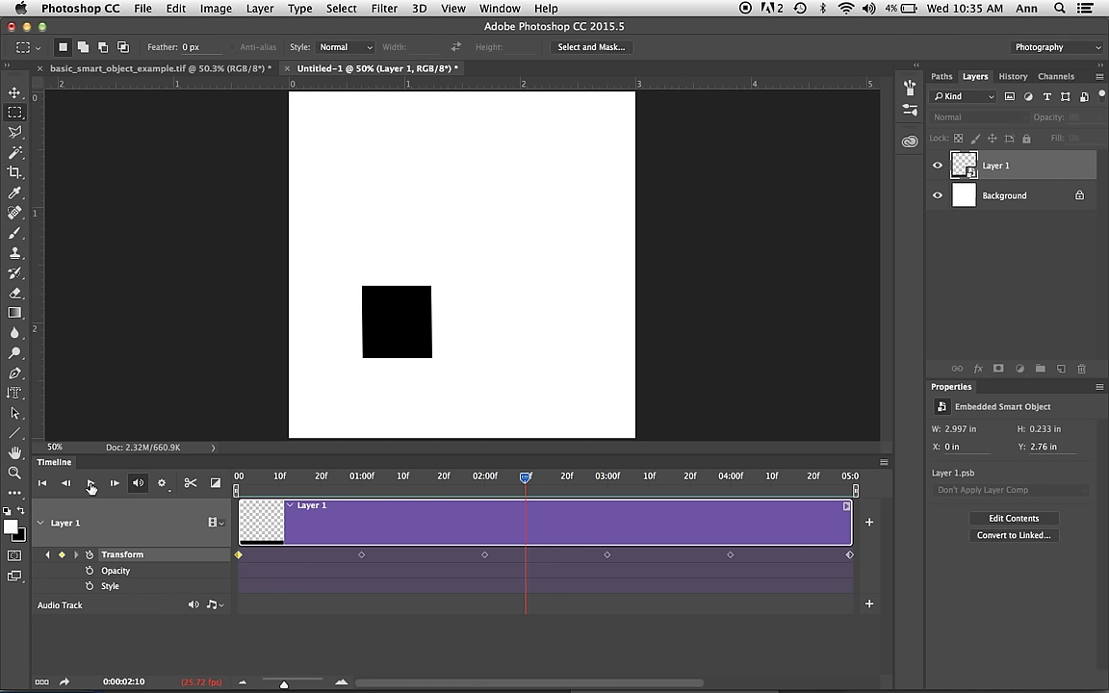